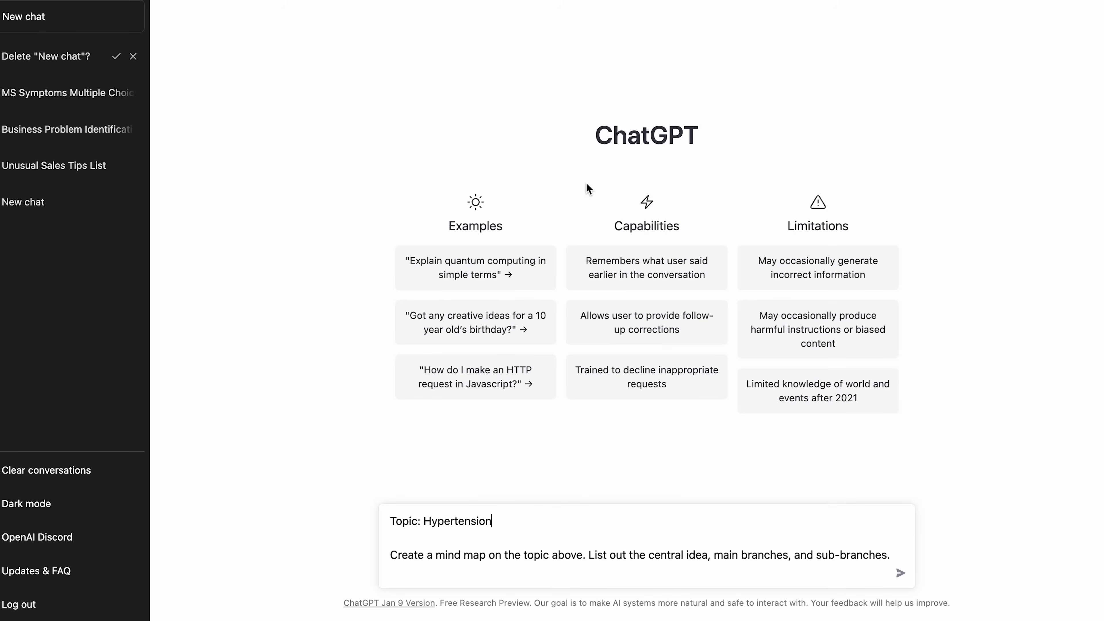
Step: Send the hypertension mind-map prompt asking for central idea, main branches and sub-branches
left_click(900, 574)
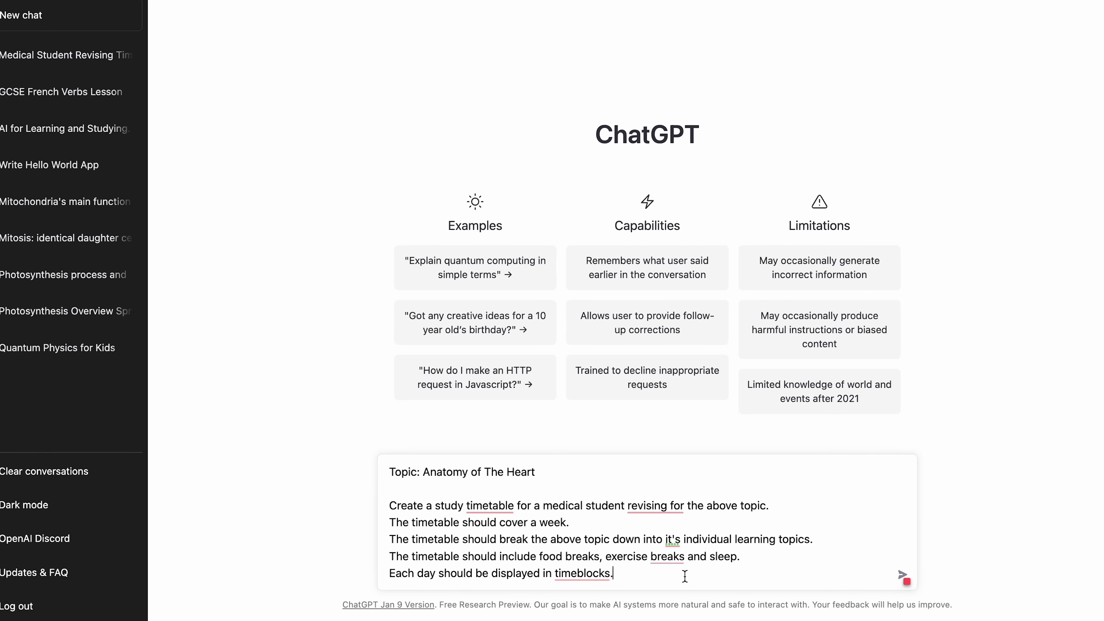
Step: Submit the prompt for a week-long Anatomy of The Heart study timetable with daily timeblocks
key("Return")
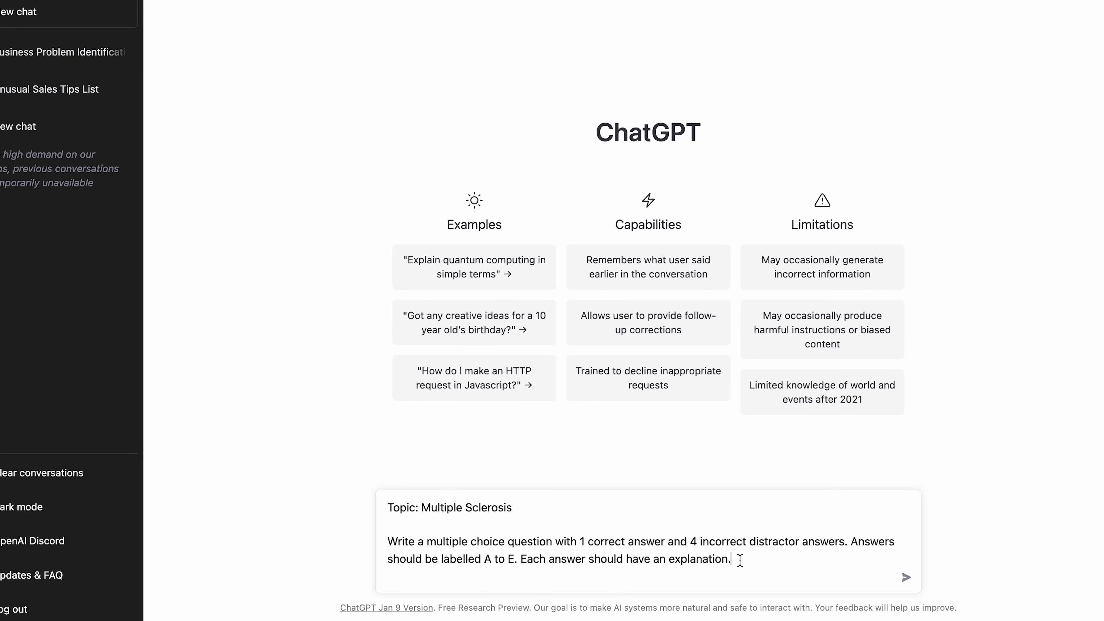
Step: Submit the Multiple Sclerosis prompt for one multiple-choice question with explained answers A–E
key("Return")
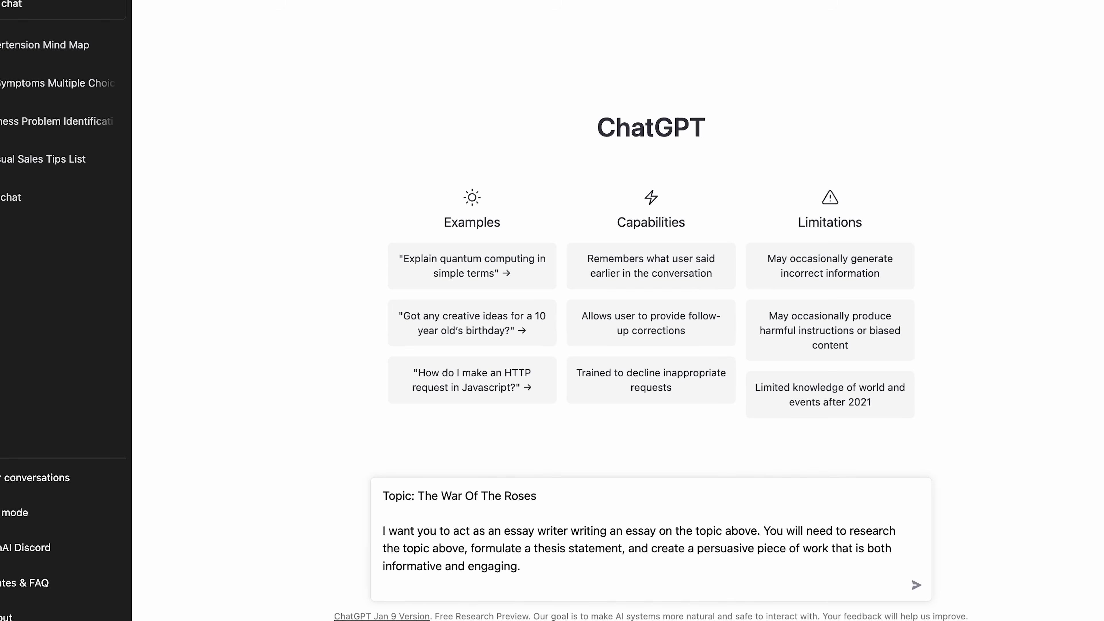
Step: Send the essay-writer prompt for a persuasive essay on The War Of The Roses
left_click(916, 586)
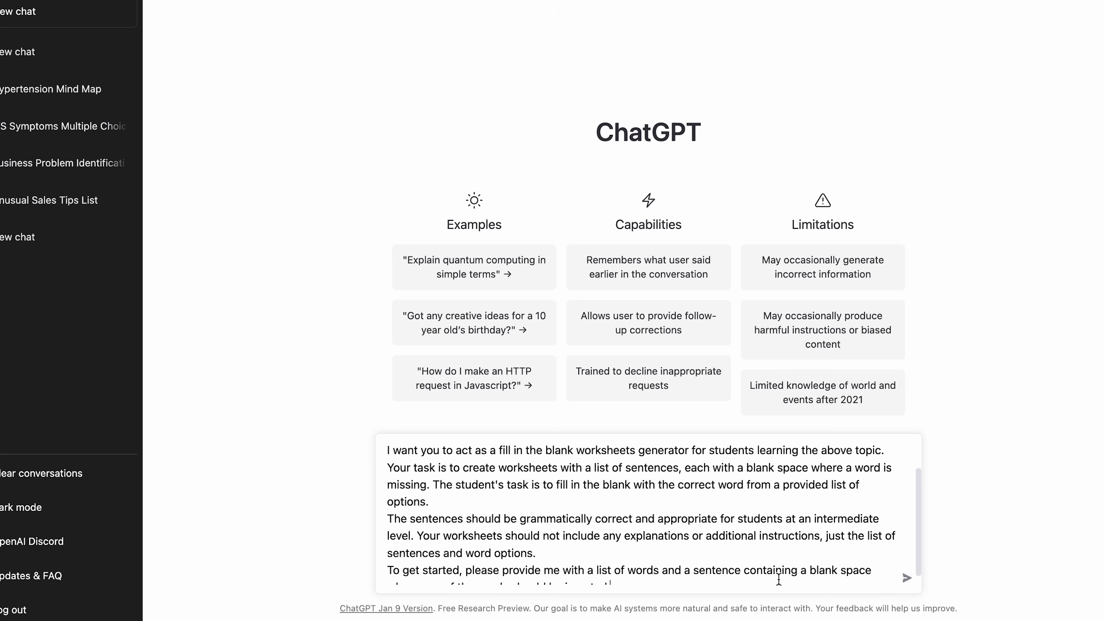
scroll(779, 579, "down", 1)
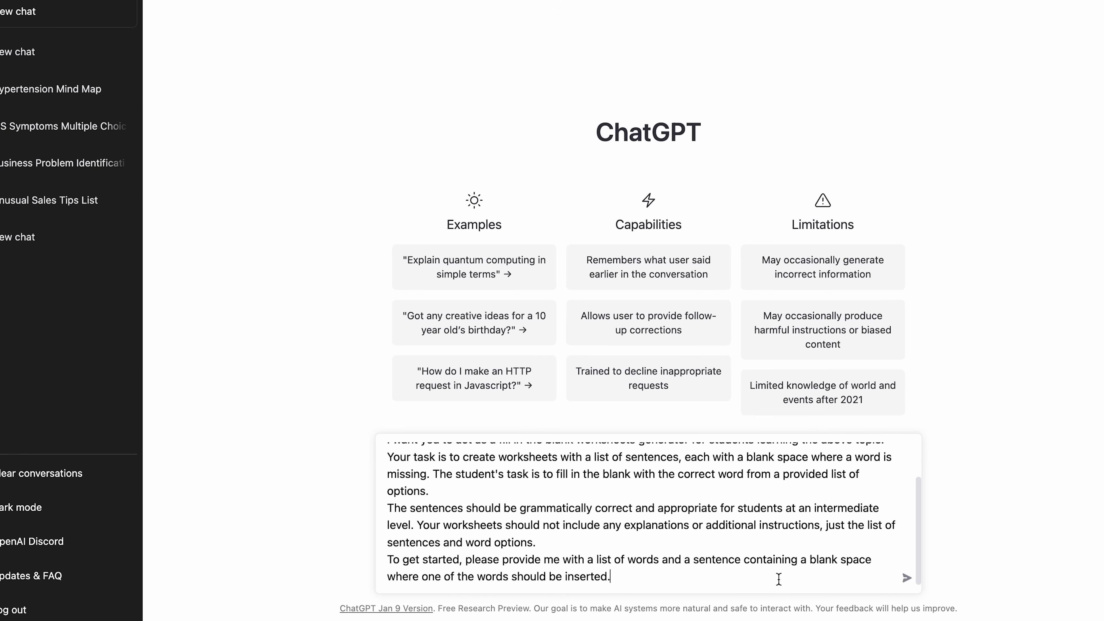
Step: Send the ESL fill-in-the-blank worksheet prompt, then request 'Please generate another'
key("Return")
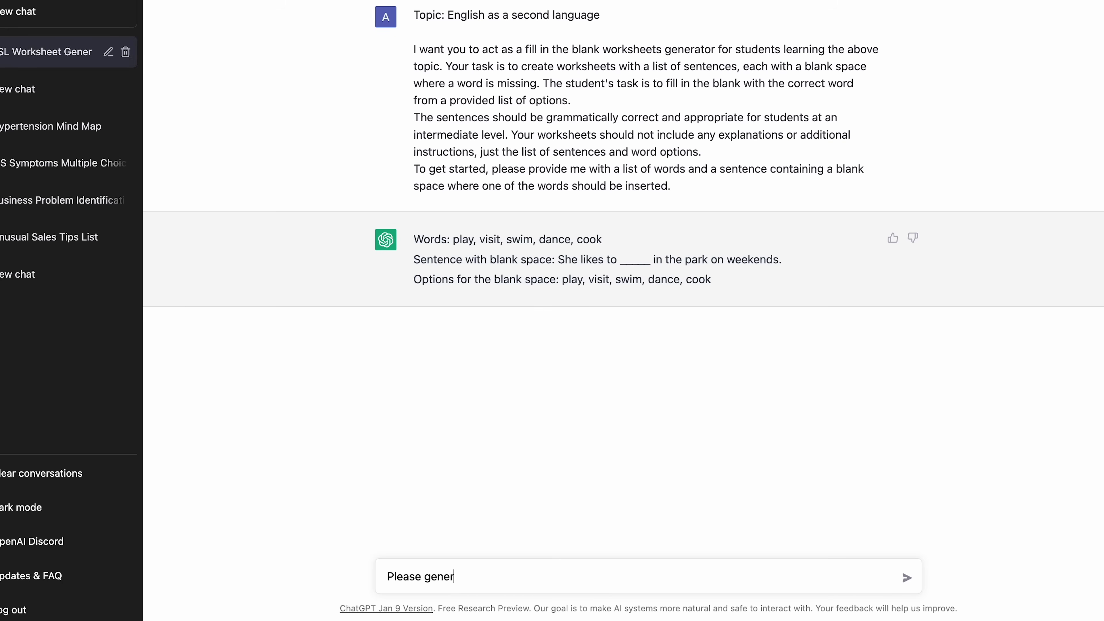
key("Return")
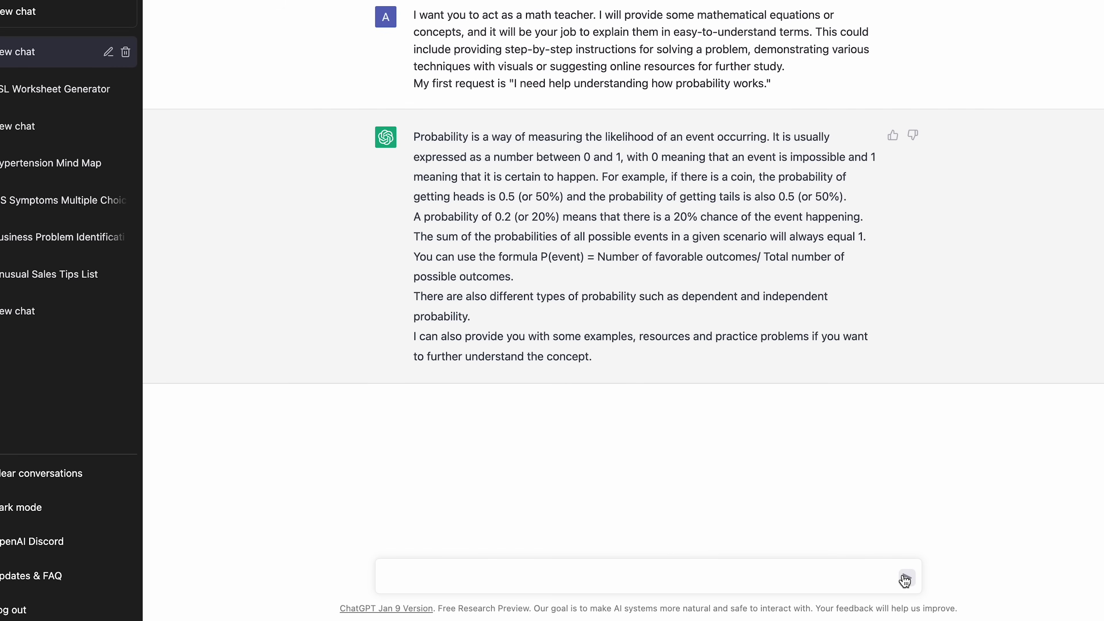
Step: Ask the math teacher chat to provide some probability examples
type("provide ome examples")
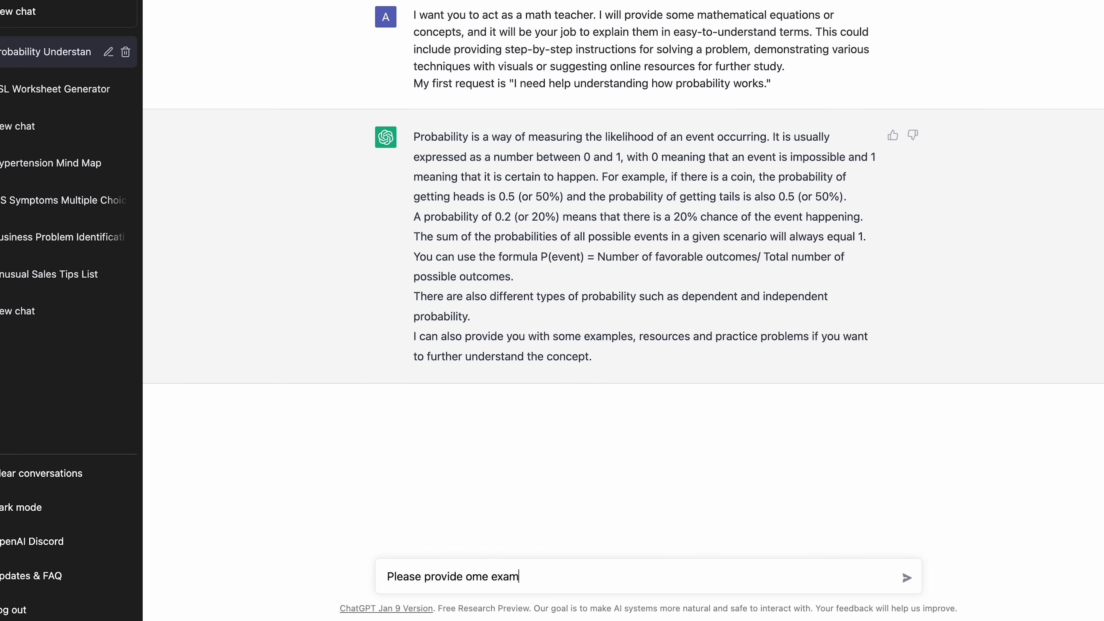
key("Return")
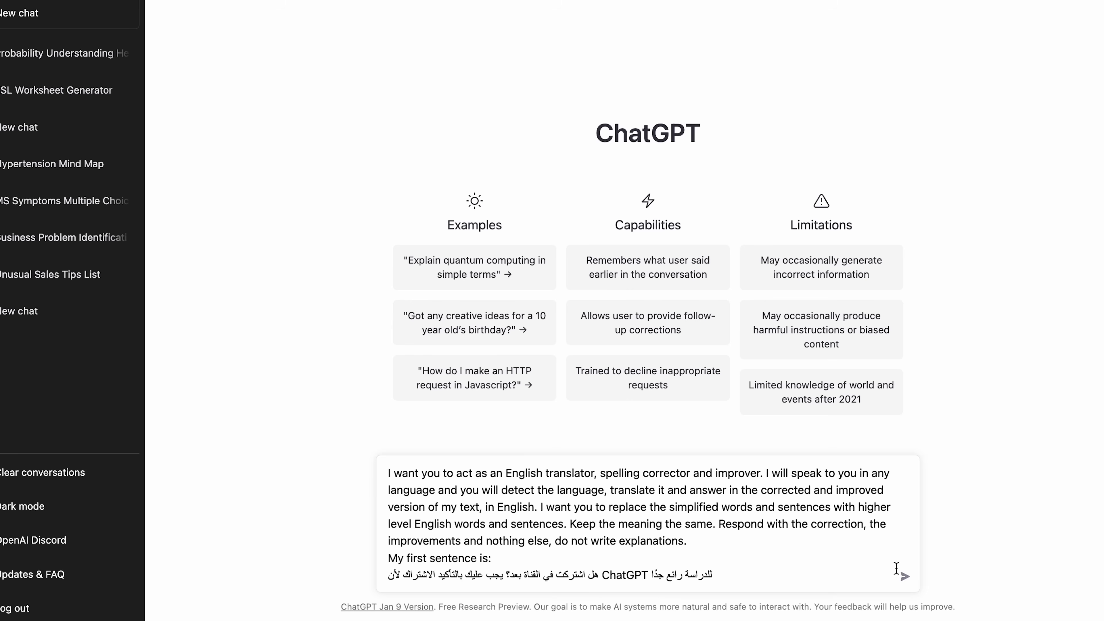
Step: Translate the Arabic sentence, then a pasted Spanish sentence ('Try this one:'), into improved English
left_click(906, 577)
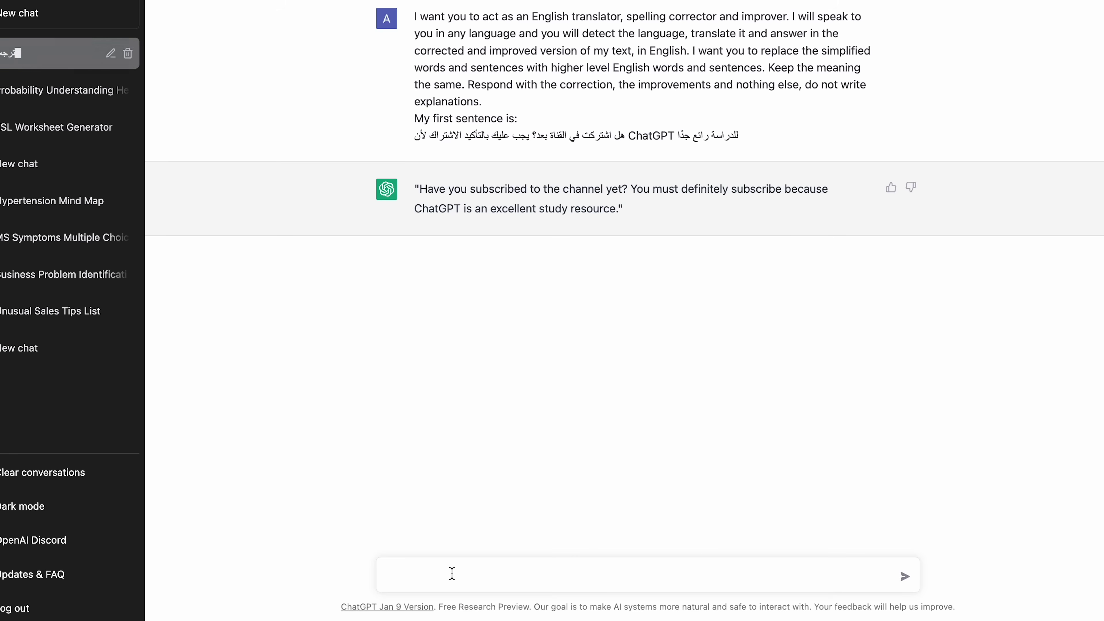
type("Try this one")
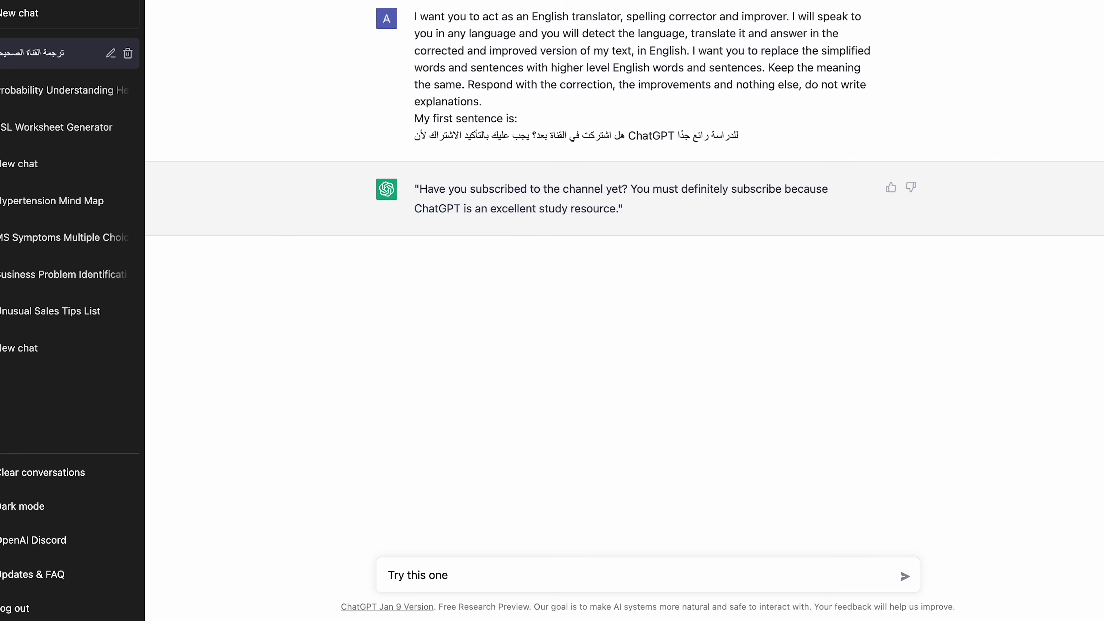
type(":")
type("ChatGPT me ahorrará mucho tiempo de estudio. No puedo esperar para probarlo")
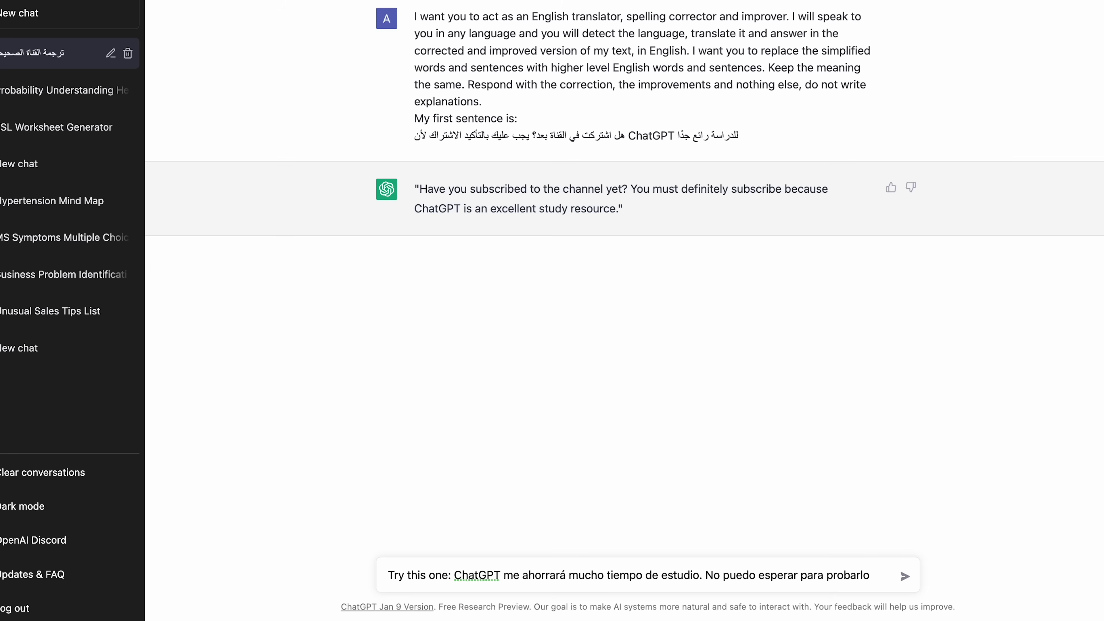
key("Return")
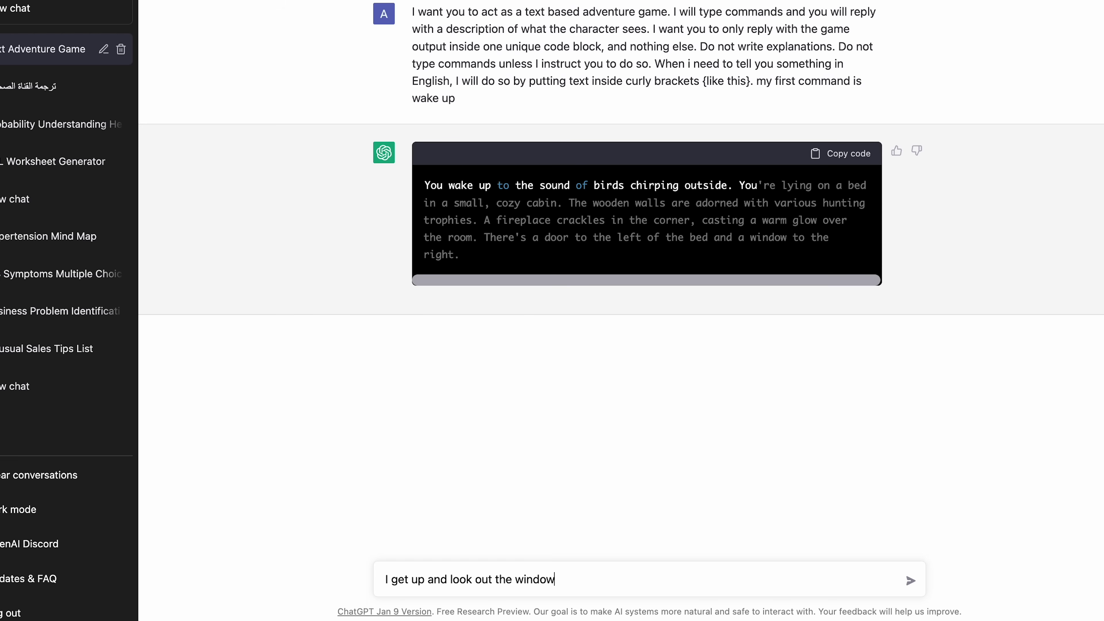
Step: Send the adventure command 'I get up and look out the window'
key("Return")
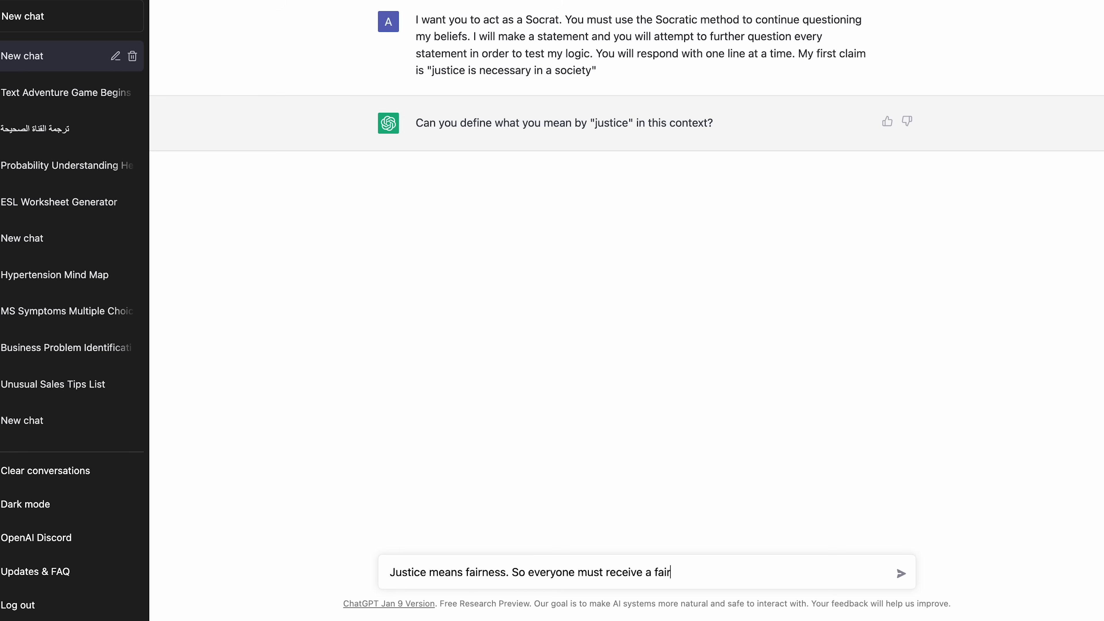
Step: Reply that justice means fairness, then that a fair go means no innate disadvantage
key("Return")
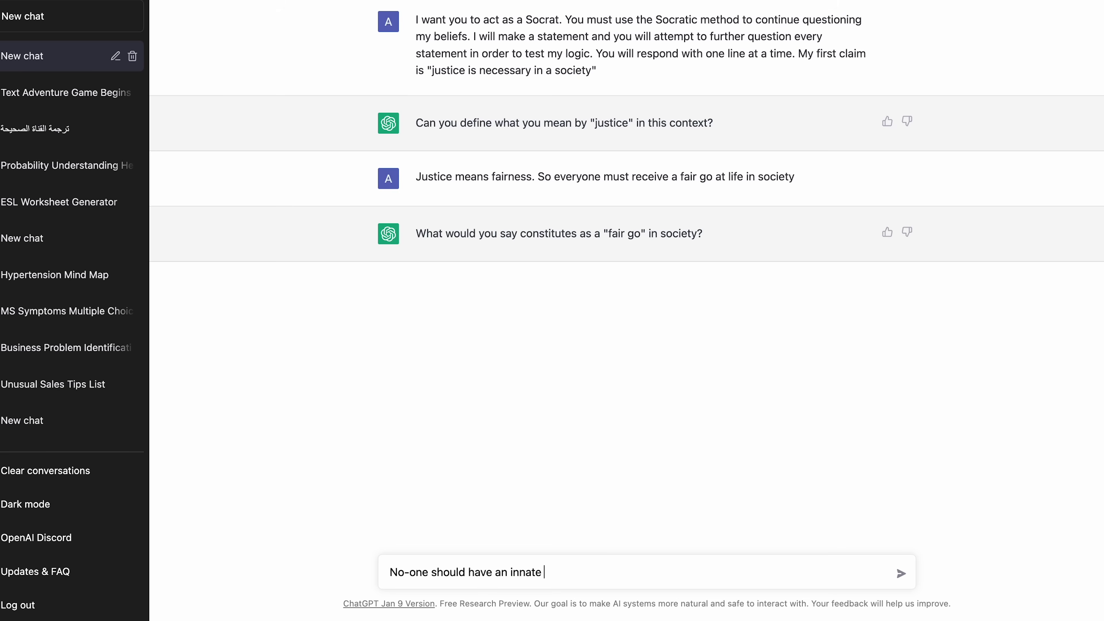
key("Return")
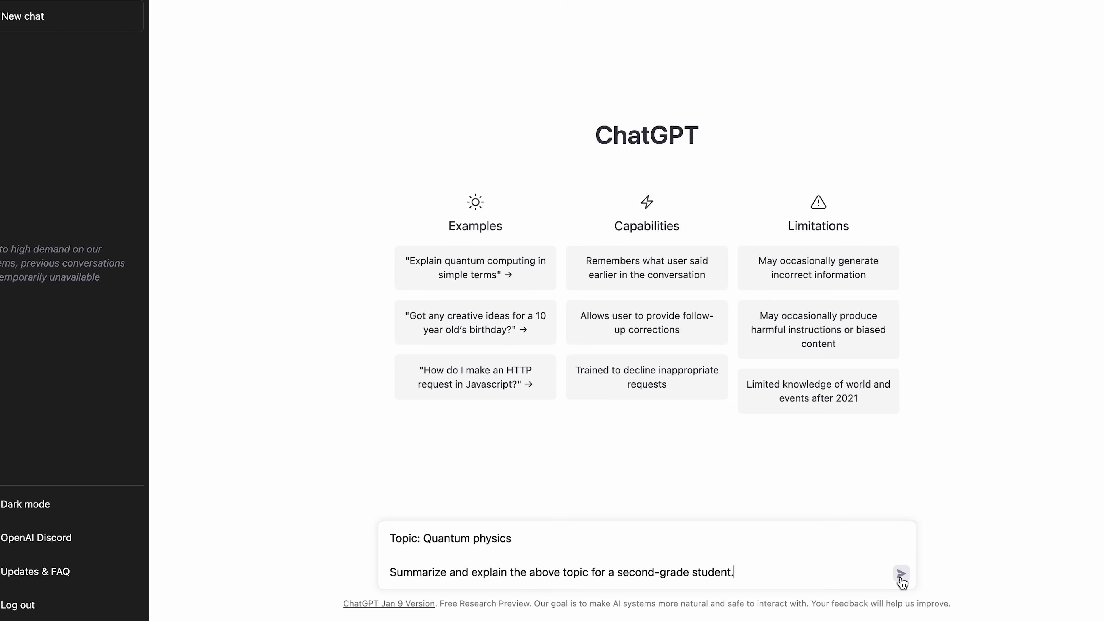
Step: Send the prompt explaining Quantum physics for a second-grade student
left_click(900, 575)
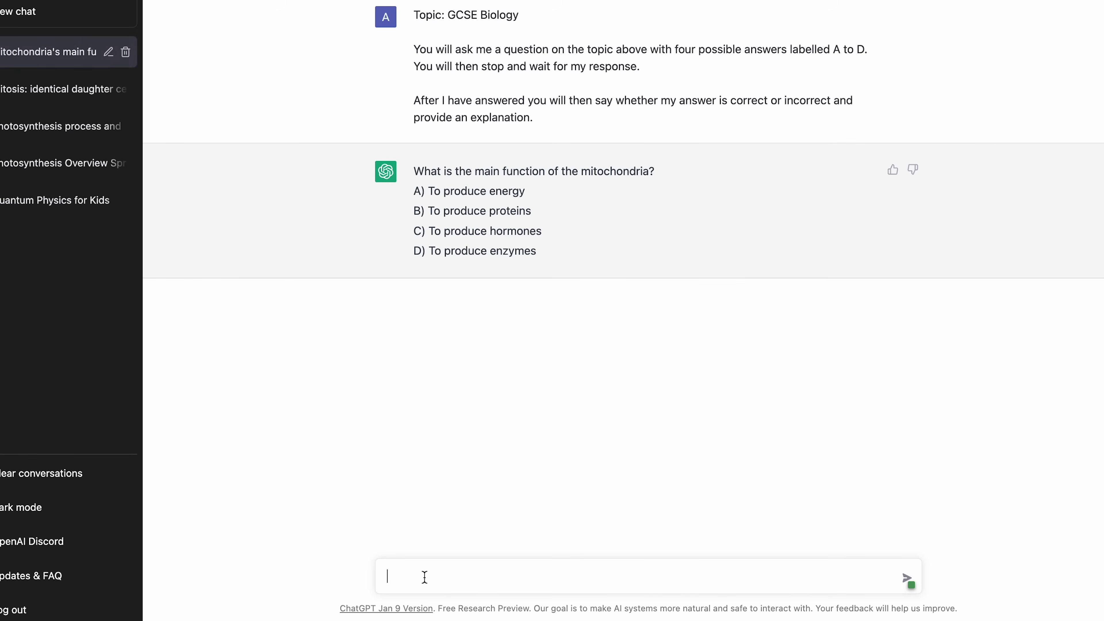
Step: Answer A for mitochondria, B for ribosome and D for cell membrane, requesting another question after each
key("Return")
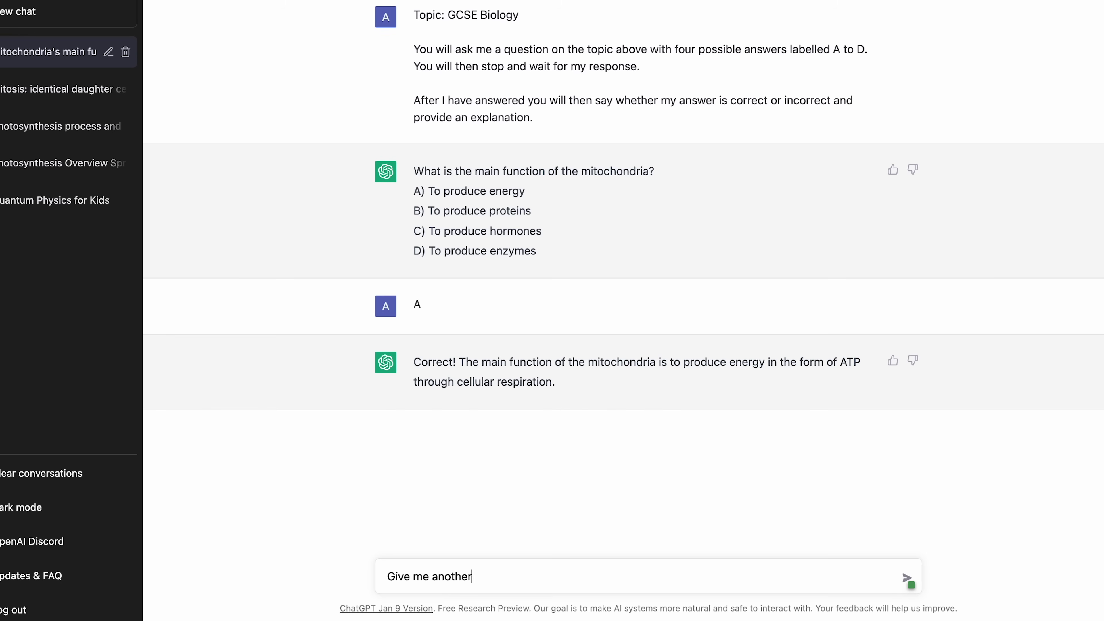
type("Give me another question")
key("Return")
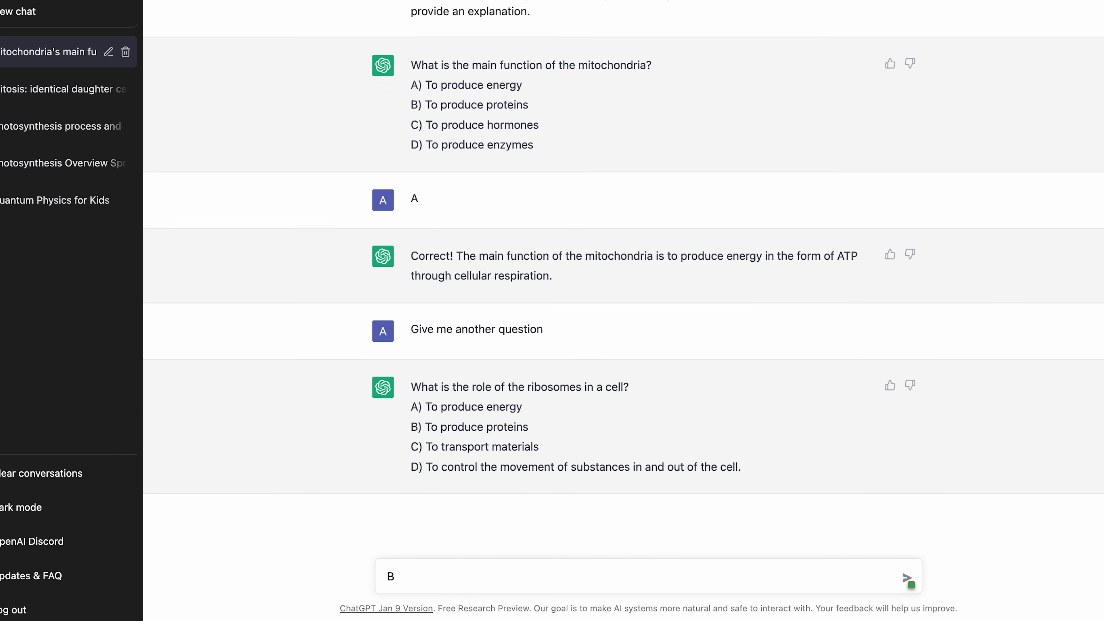
type("B")
key("Return")
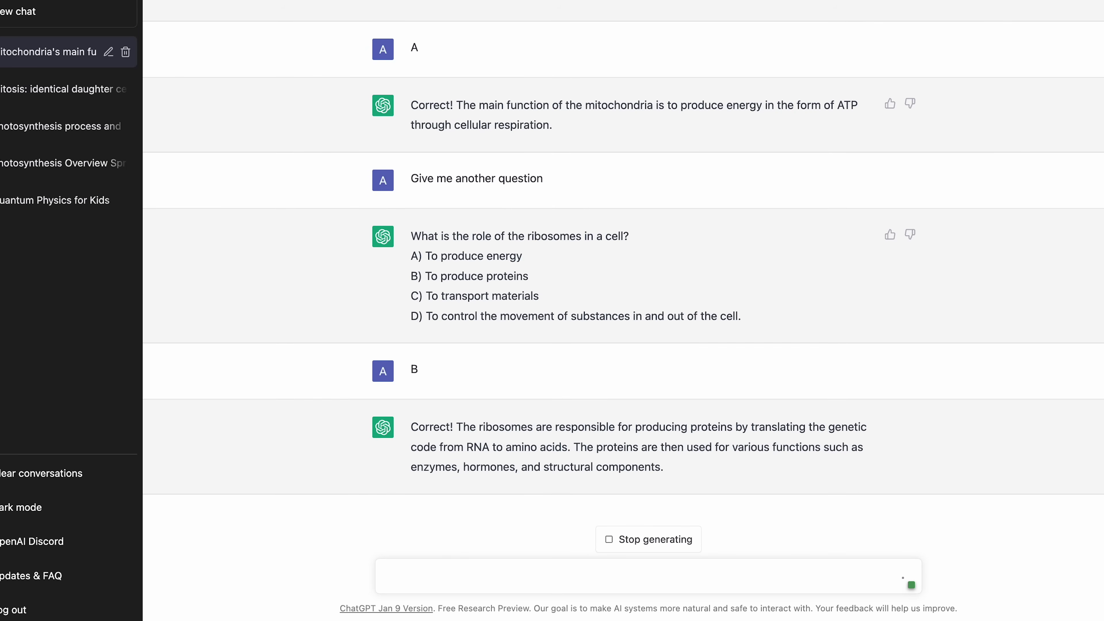
type("Another")
key("Return")
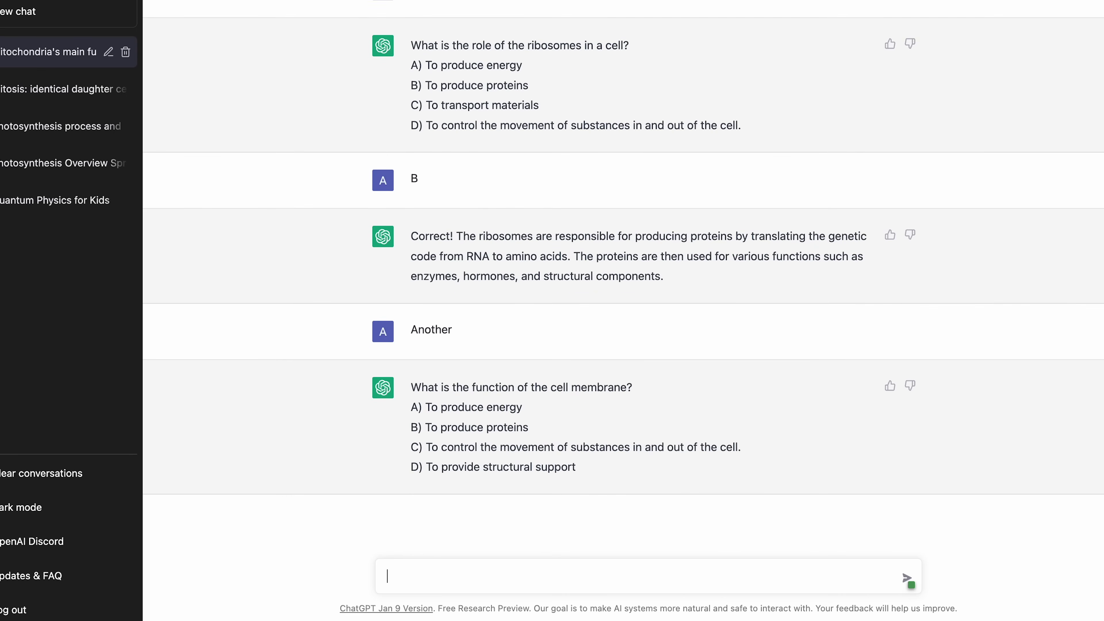
type("D")
key("Return")
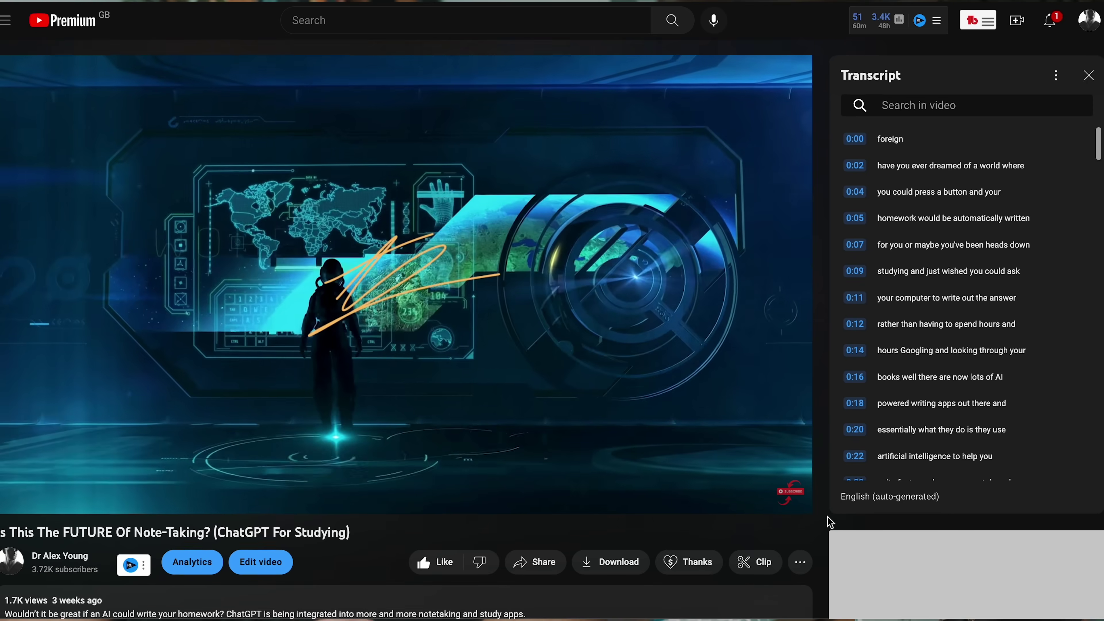
Step: Turn off the transcript timestamps and select all transcript text through the closing [Music]
left_click(1056, 76)
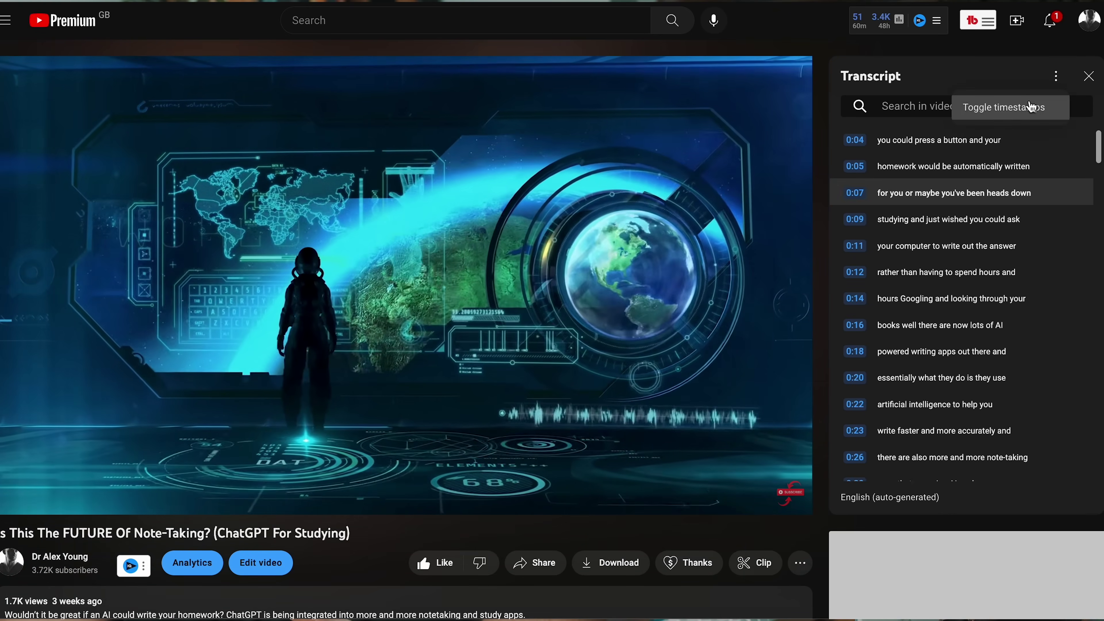
left_click(1000, 104)
left_click_drag(845, 145, 988, 448)
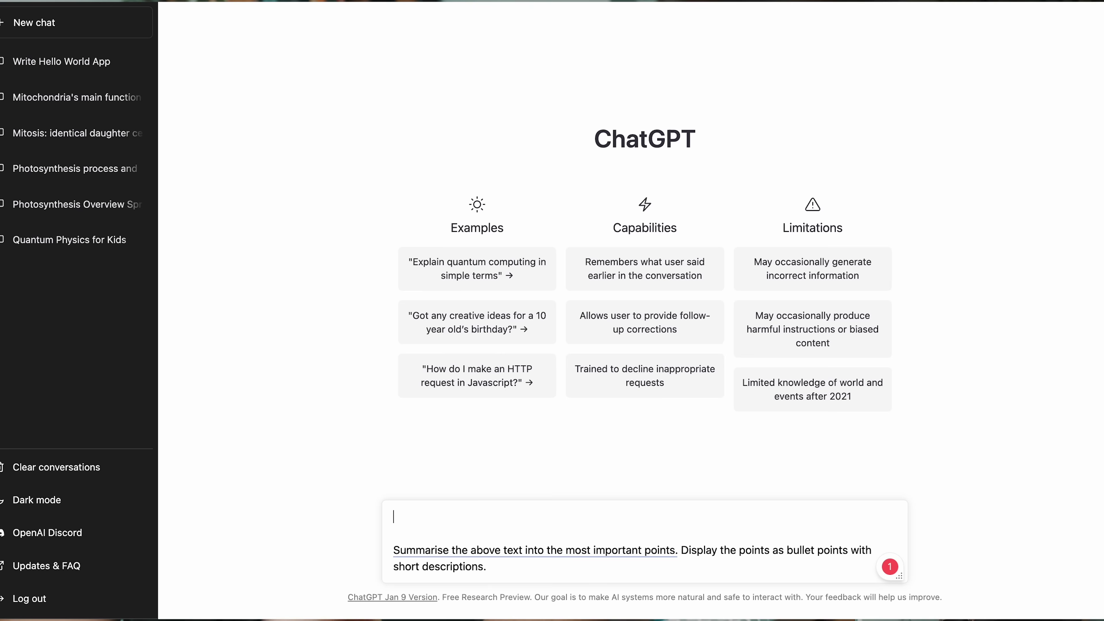
Step: Paste the YouTube transcript above the Summarise prompt in a new chat and send it
key("super+v")
scroll(478, 504, "down", 2)
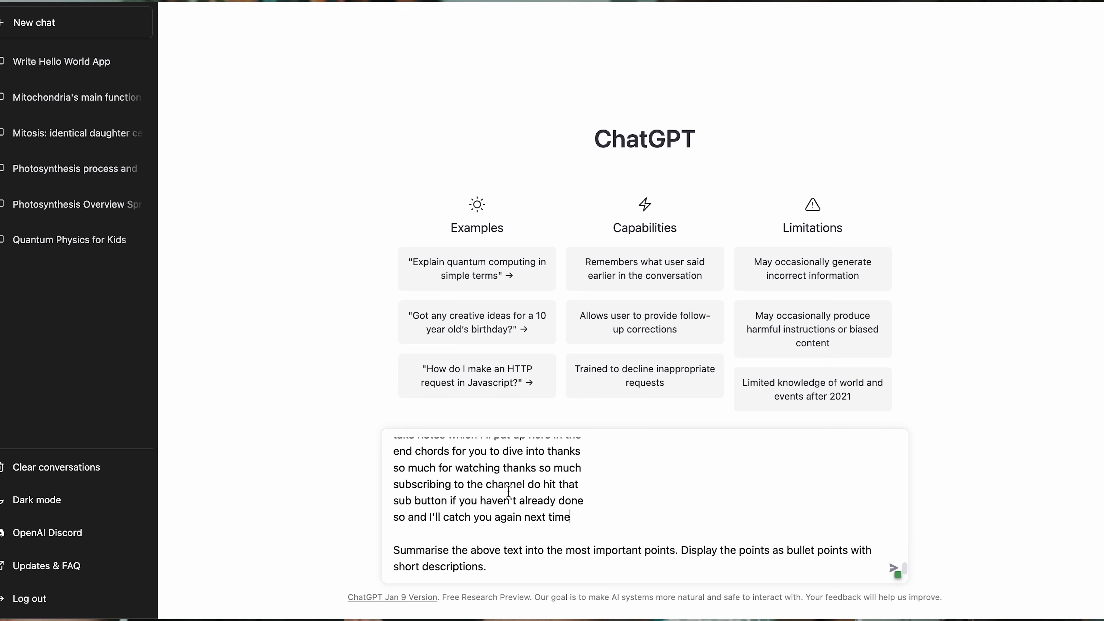
scroll(509, 490, "up", 3)
scroll(508, 490, "up", 3)
scroll(508, 491, "down", 5)
left_click(894, 569)
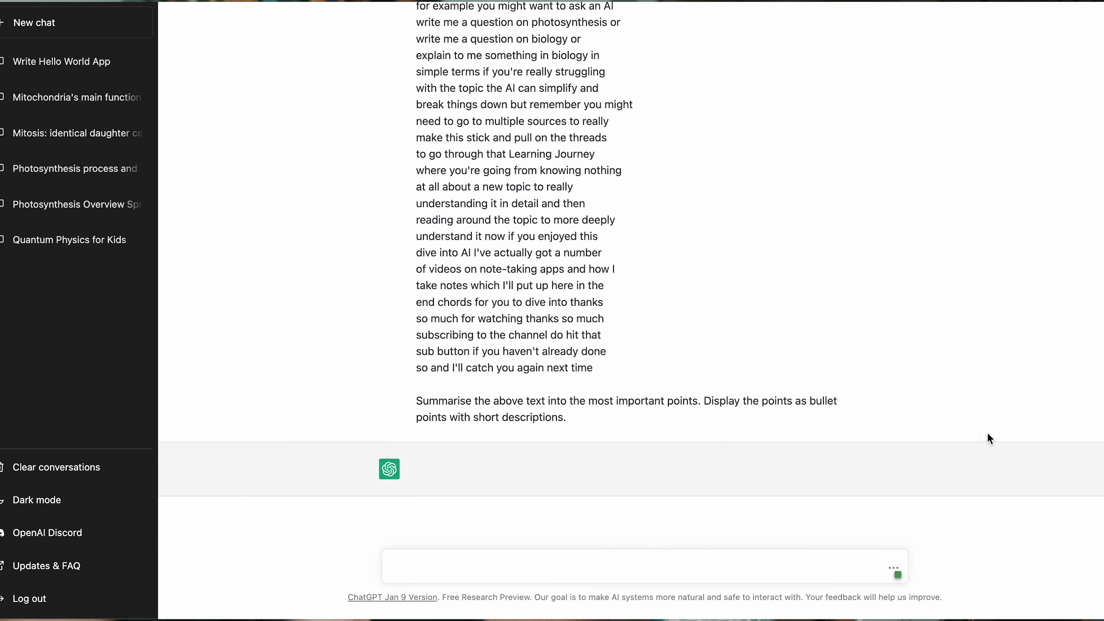